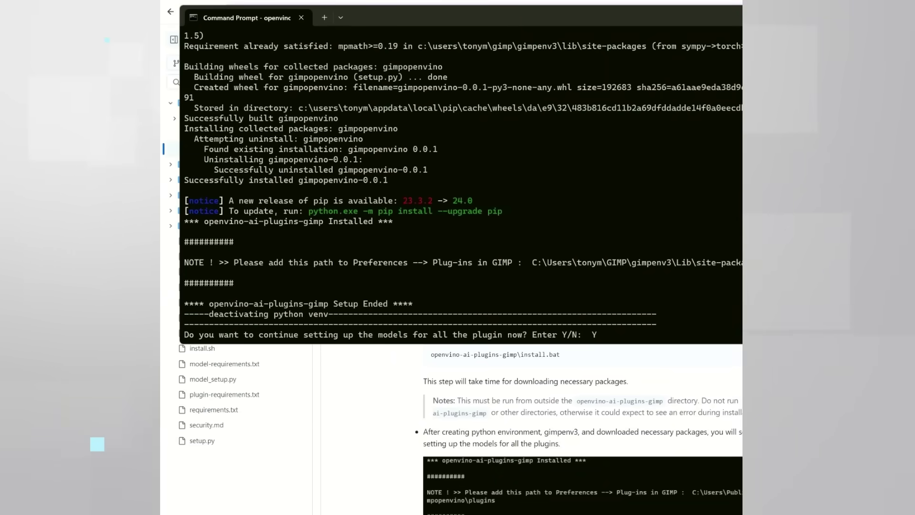
# - Confirm model setup for all plugins with Y, then launch gimp-2.99.exe from the bin folder
pyautogui.press('Return')
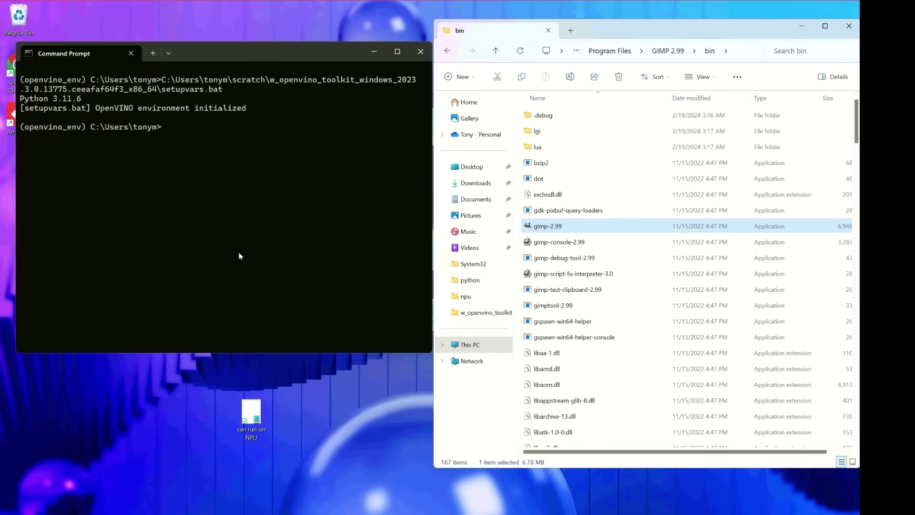
pyautogui.press('Return')
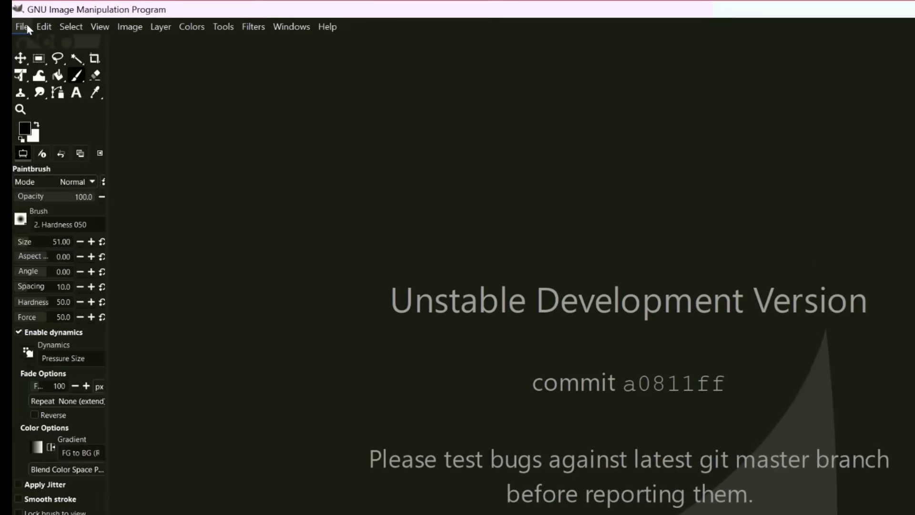
# - Create a new 2001×1984 white image via File > New, accepting the default size
pyautogui.click(14, 33)
pyautogui.click(33, 55)
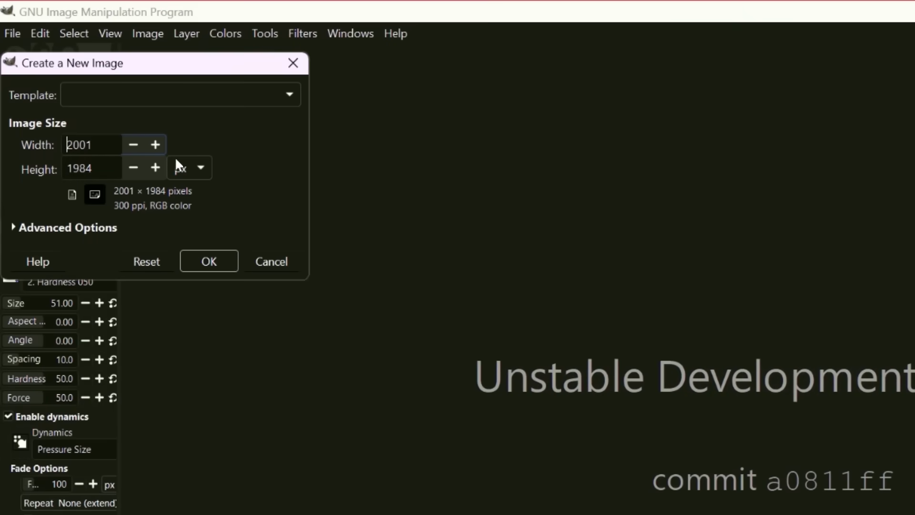
pyautogui.click(201, 262)
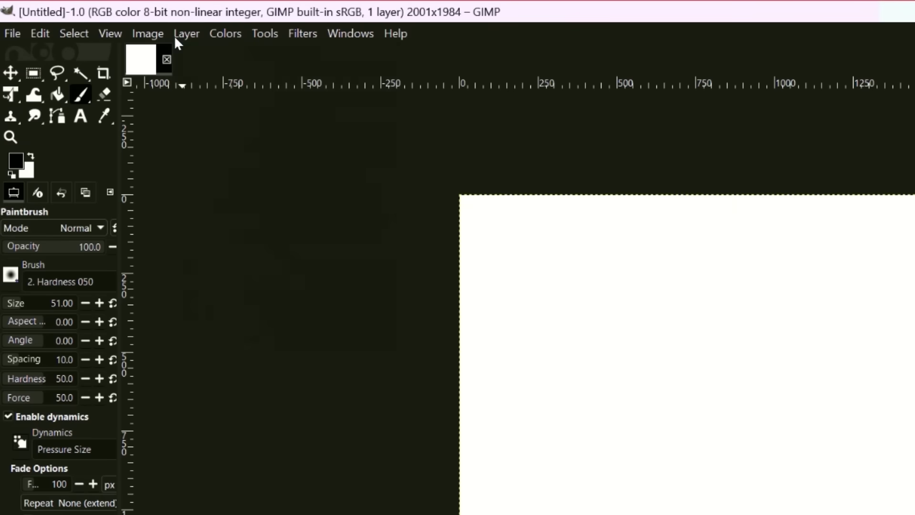
# - Bring up the Stable Diffusion generator from Layer > OpenVINO-AI-Plugins
pyautogui.click(177, 37)
pyautogui.moveTo(243, 367)
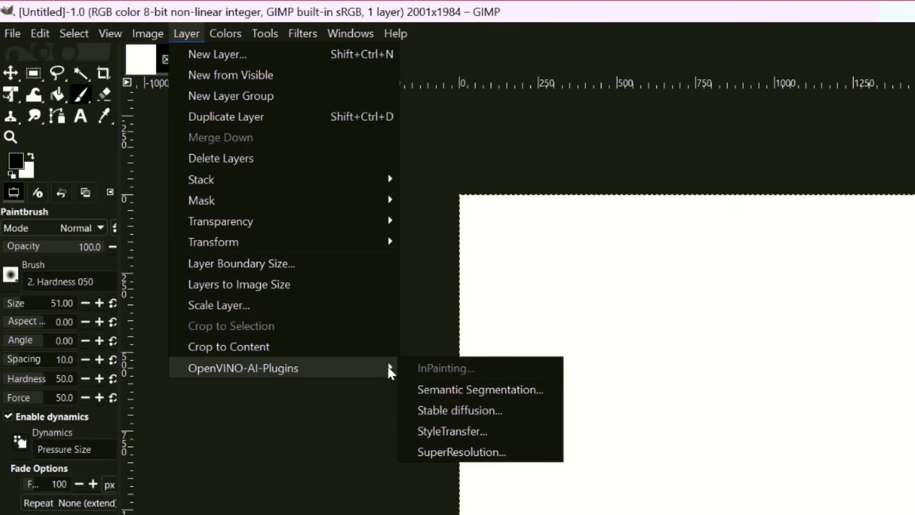
pyautogui.click(476, 408)
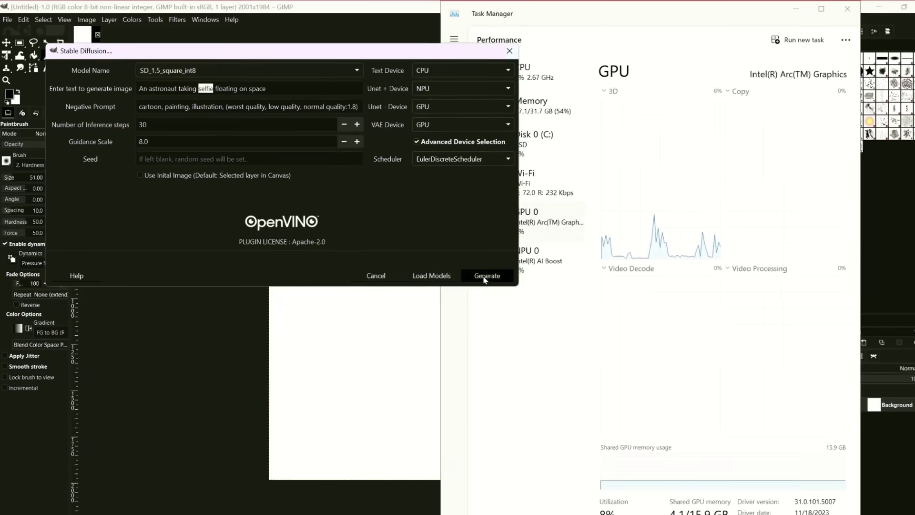
# - Start generating the astronaut image and watch NPU 0 hit 100% compute in Task Manager
pyautogui.click(441, 253)
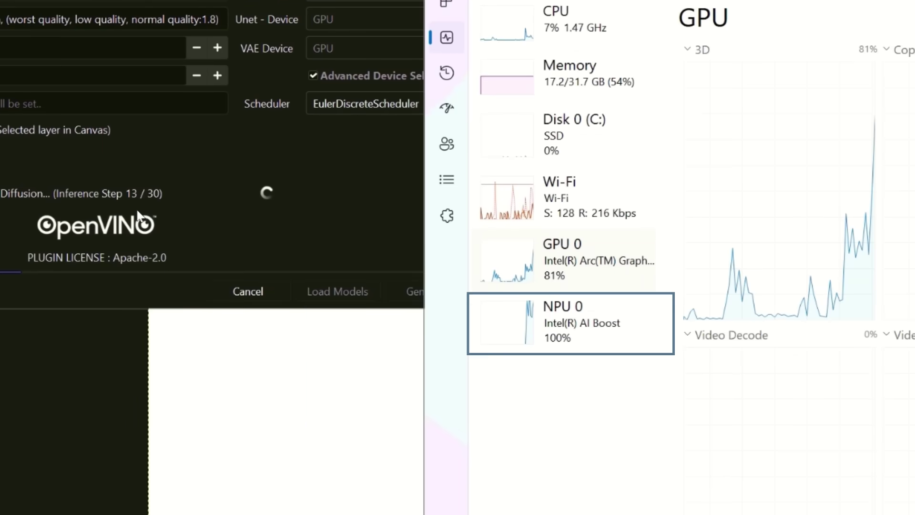
pyautogui.click(555, 333)
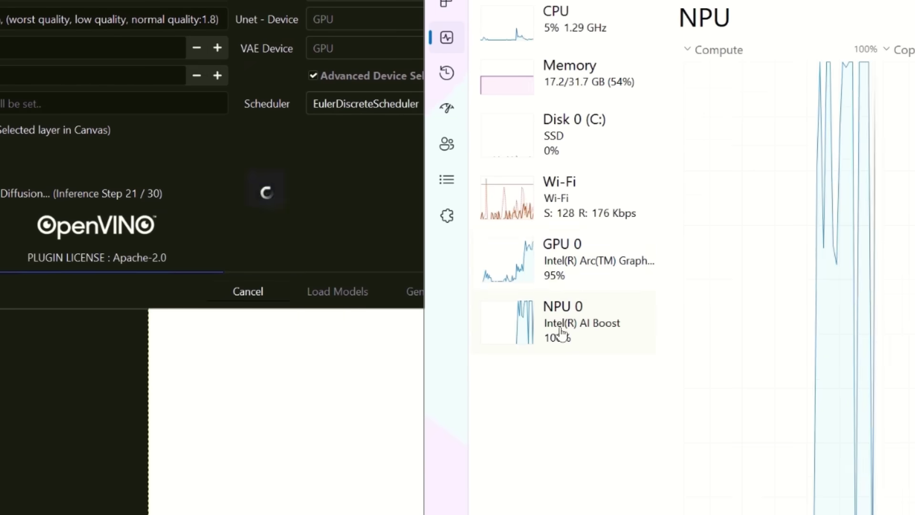